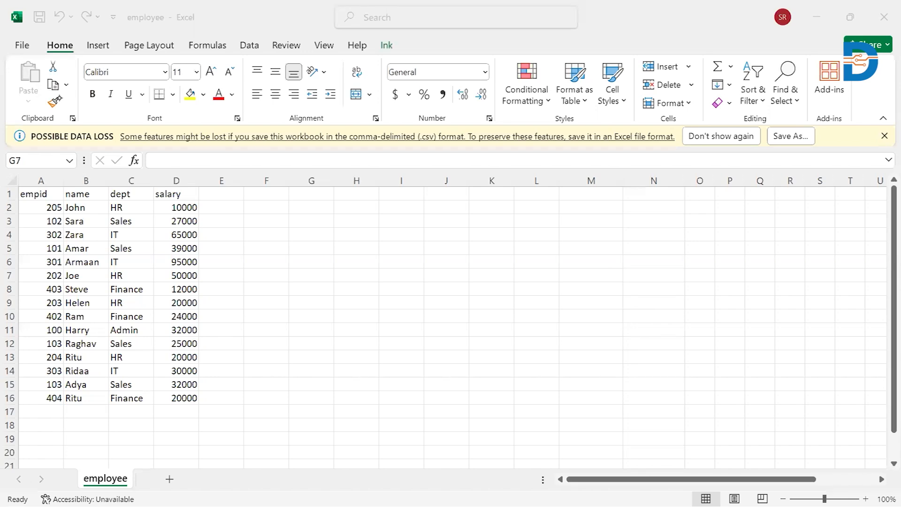
Step: Select the dept and salary data with their headers in C1:D16
{"action": "left_click", "coordinate": [131, 194]}
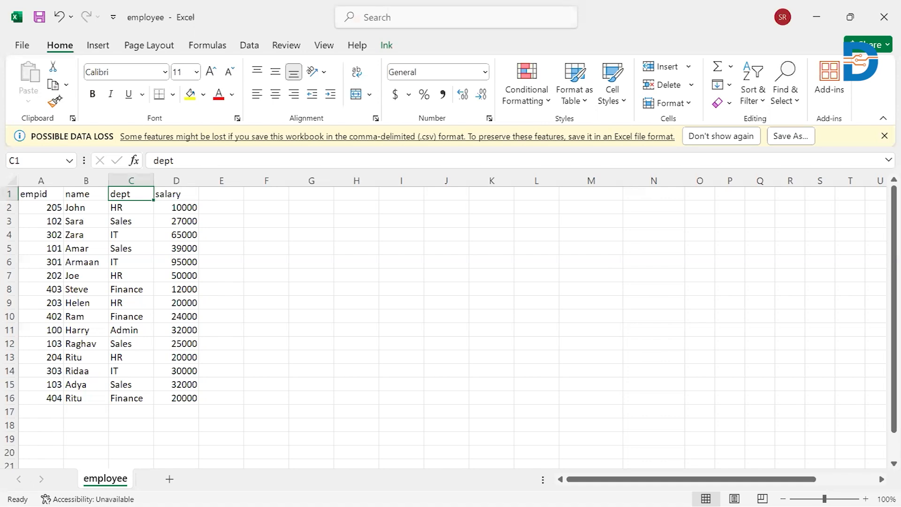
{"action": "left_click_drag", "start_coordinate": [131, 193], "coordinate": [176, 397]}
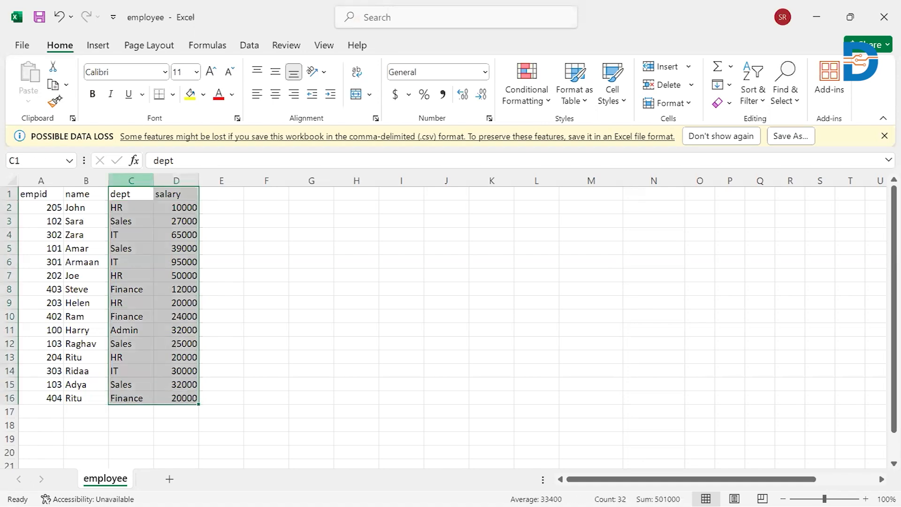
Step: Try a 2-D pie chart of the raw dept and salary data, and delete the chart
{"action": "left_click", "coordinate": [98, 47]}
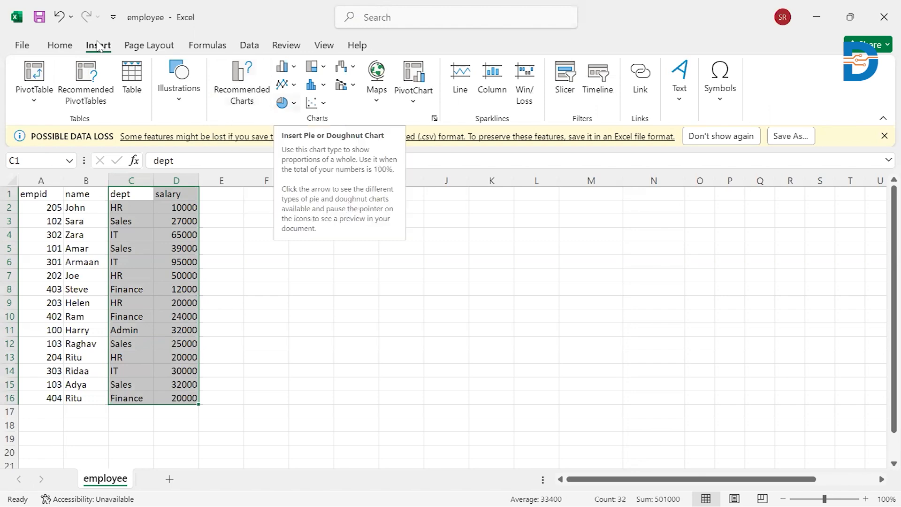
{"action": "left_click", "coordinate": [284, 103]}
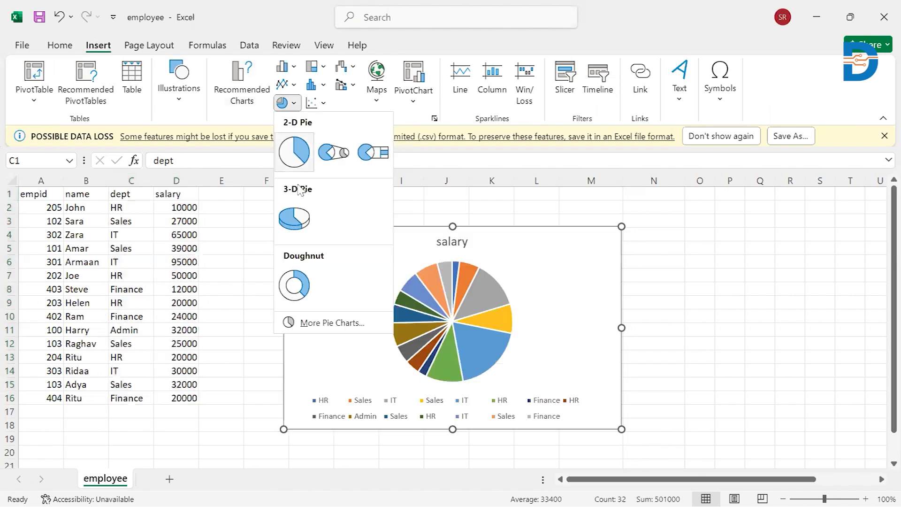
{"action": "left_click", "coordinate": [294, 152]}
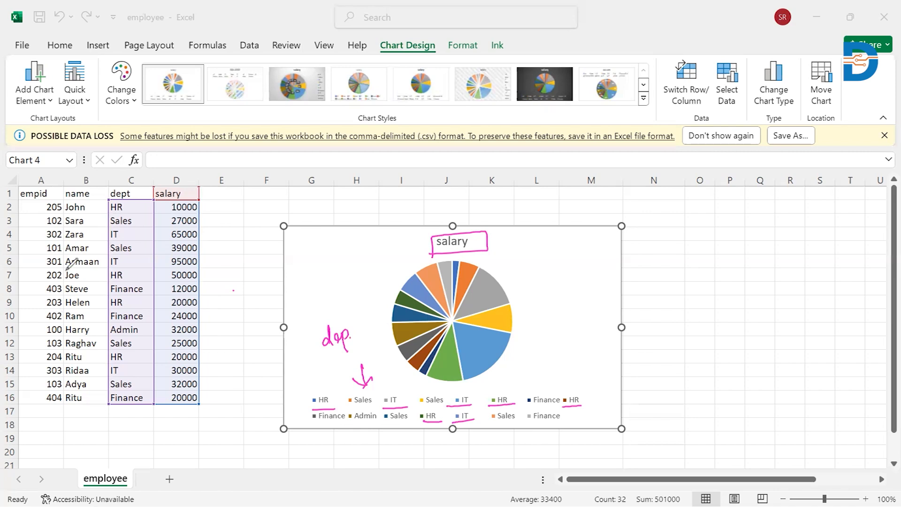
{"action": "key", "text": "Escape"}
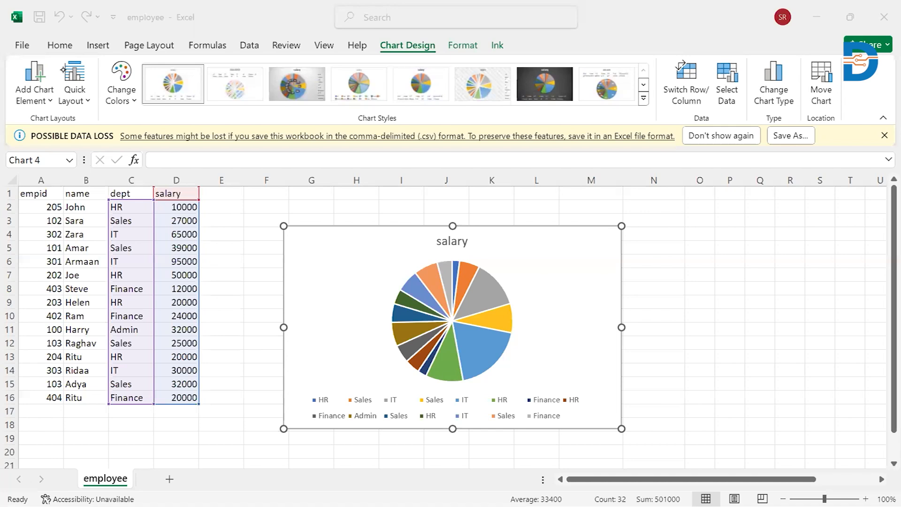
{"action": "key", "text": "Delete"}
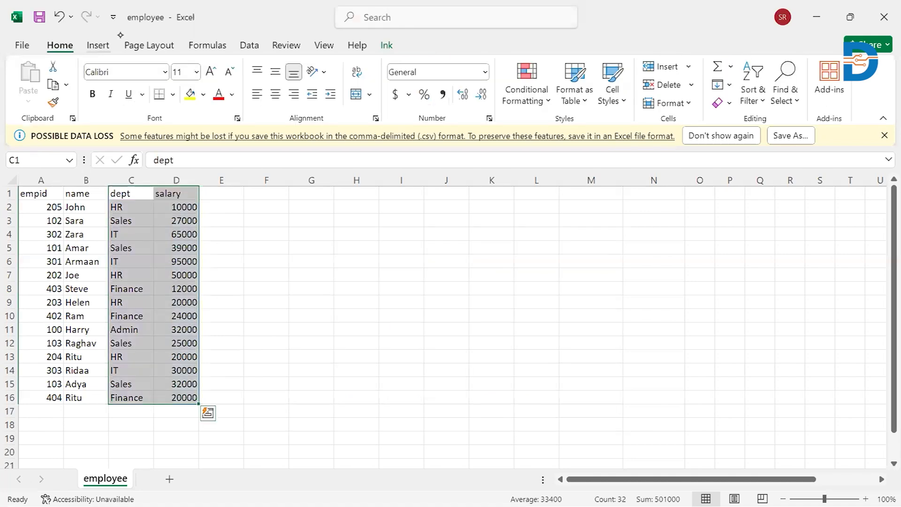
Step: Look through the recommended PivotTables for the employee data
{"action": "left_click", "coordinate": [97, 45]}
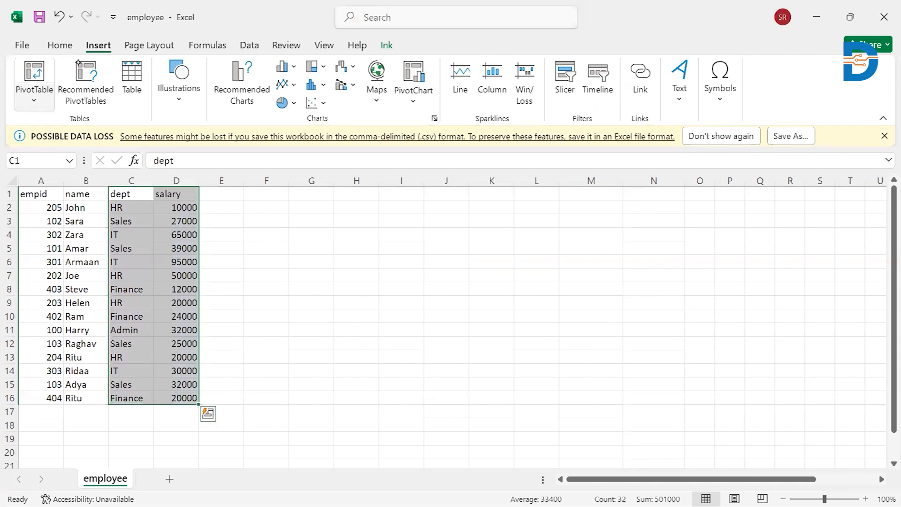
{"action": "left_click", "coordinate": [78, 62]}
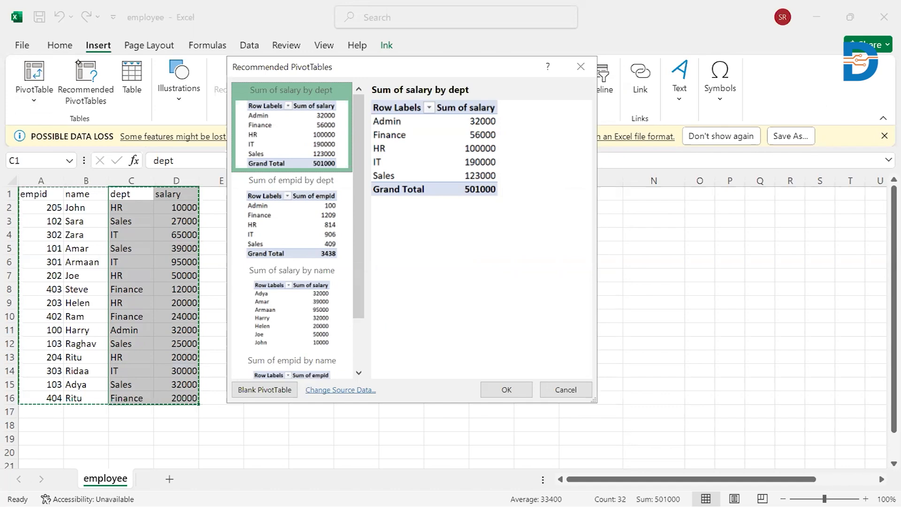
{"action": "scroll", "coordinate": [291, 305], "scroll_direction": "down", "scroll_amount": 2}
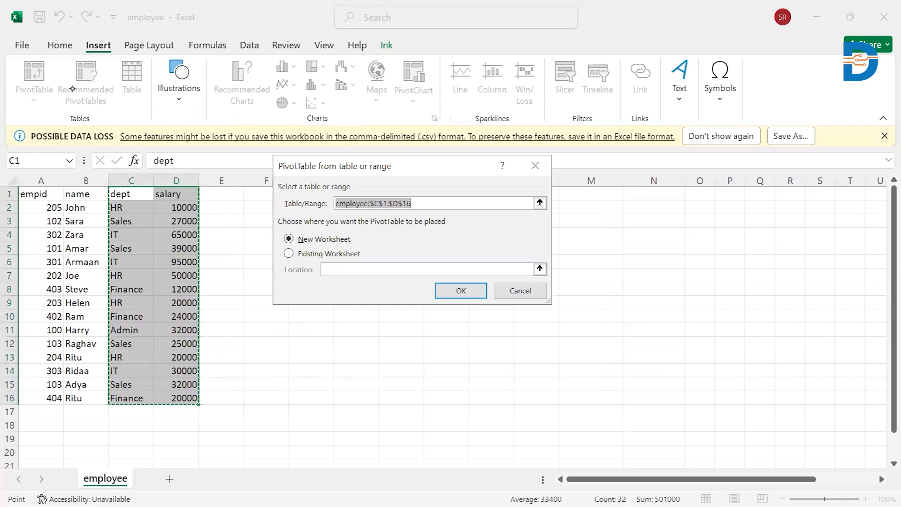
Step: Create a PivotTable from employee!$C$1:$D$16 in the existing worksheet at cell F6
{"action": "key", "text": "alt+e"}
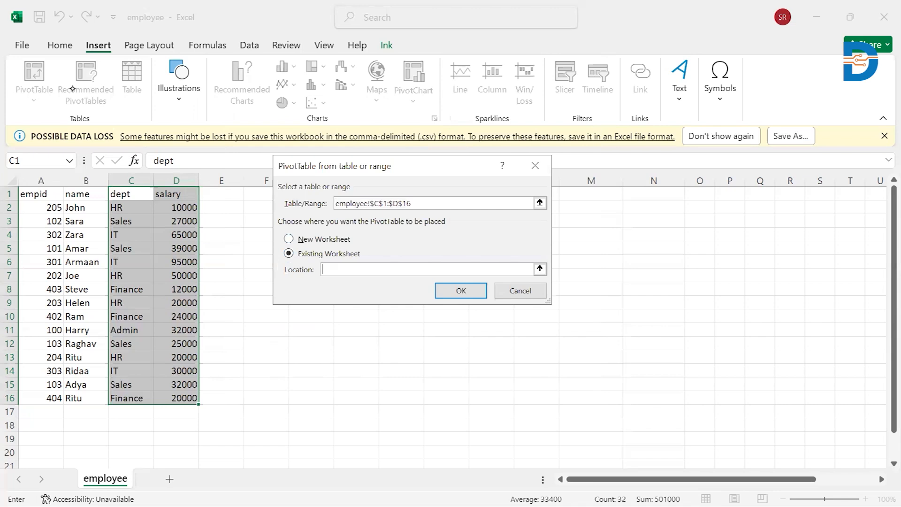
{"action": "left_click", "coordinate": [259, 261]}
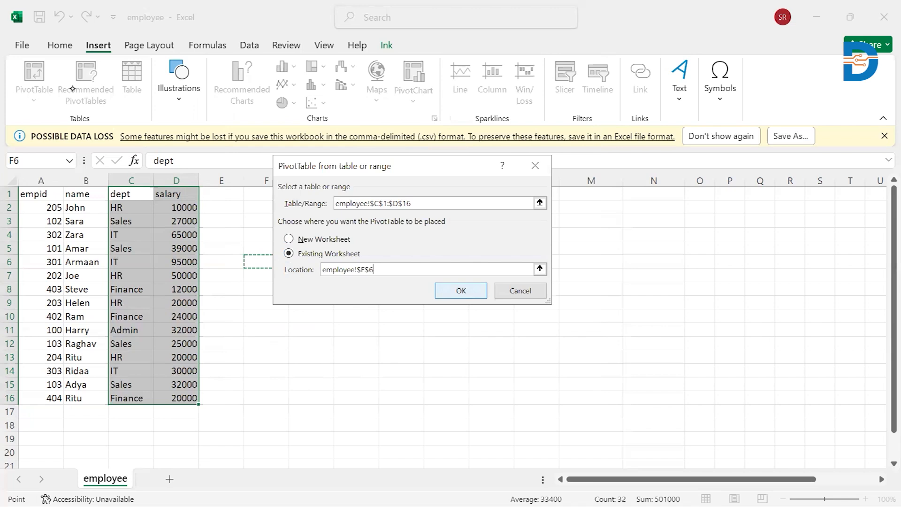
{"action": "left_click", "coordinate": [461, 291]}
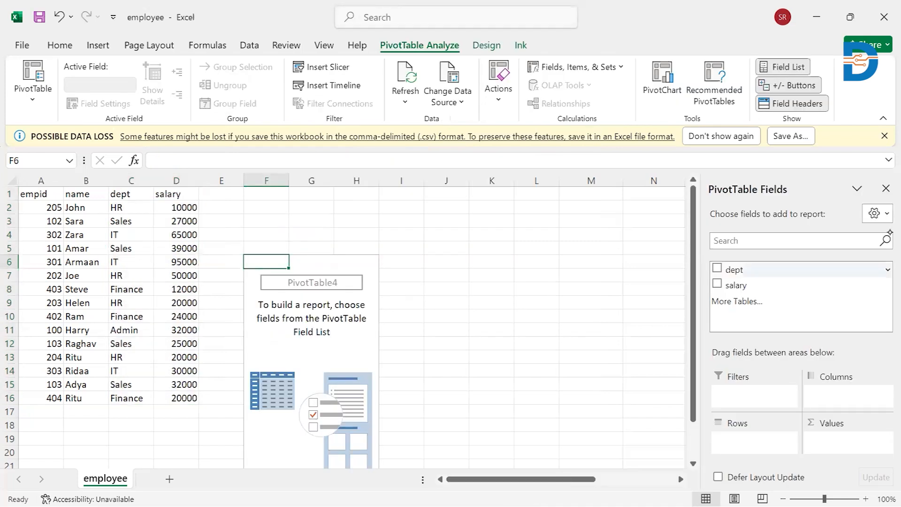
Step: Use dept as the PivotTable's rows and salary as its values, summarized by Average
{"action": "left_click_drag", "start_coordinate": [735, 270], "coordinate": [754, 441]}
{"action": "left_click_drag", "start_coordinate": [736, 286], "coordinate": [848, 441]}
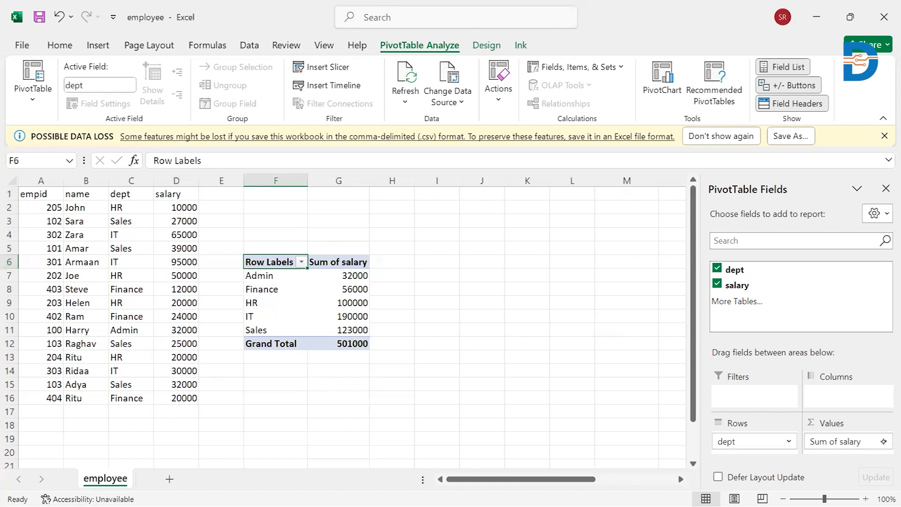
{"action": "left_click", "coordinate": [883, 441]}
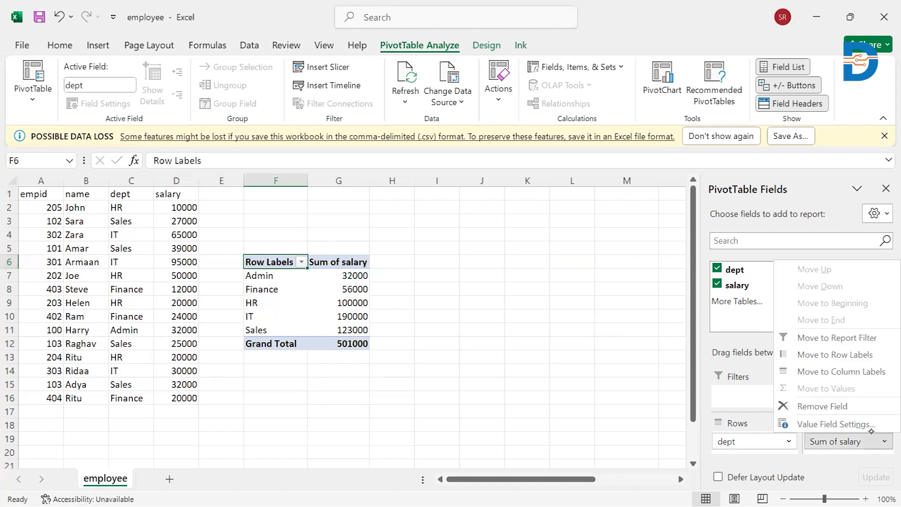
{"action": "left_click", "coordinate": [824, 424]}
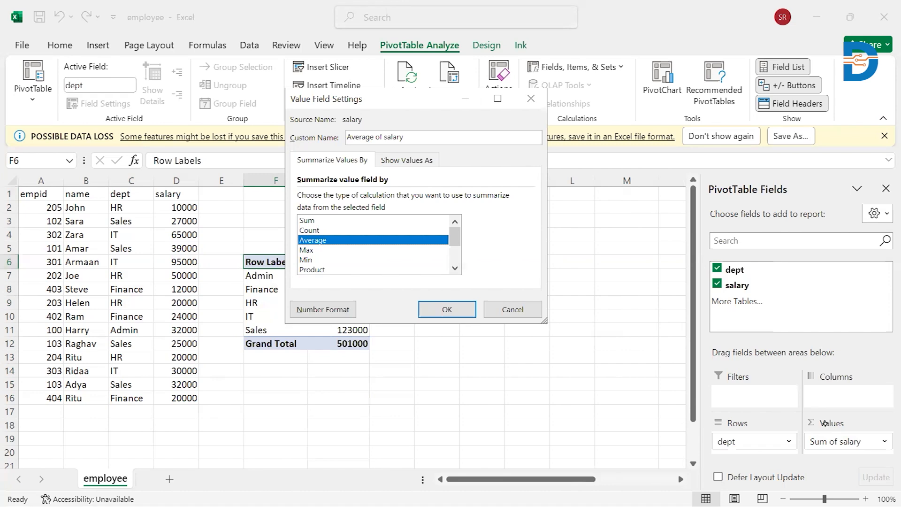
{"action": "key", "text": "Return"}
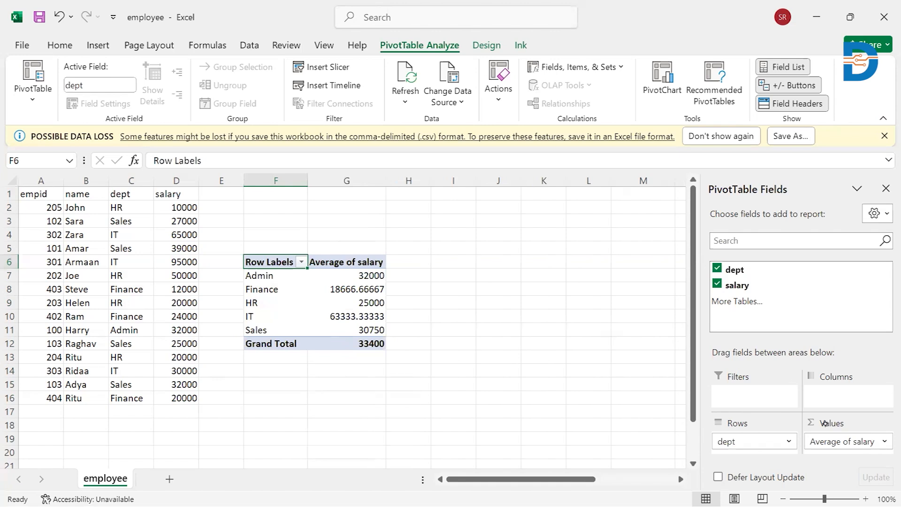
Step: Insert a 2-D pie chart of the whole PivotTable and close the PivotChart field list
{"action": "key", "text": "ctrl+a"}
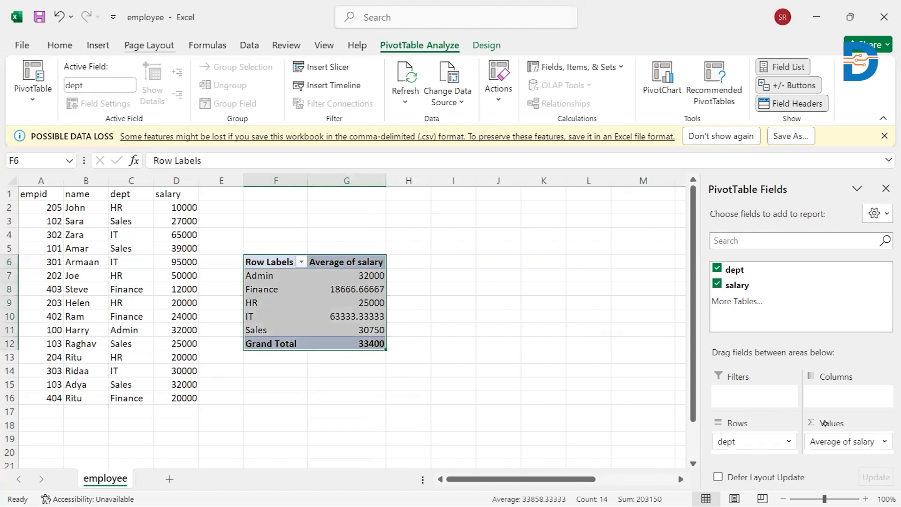
{"action": "left_click", "coordinate": [98, 46]}
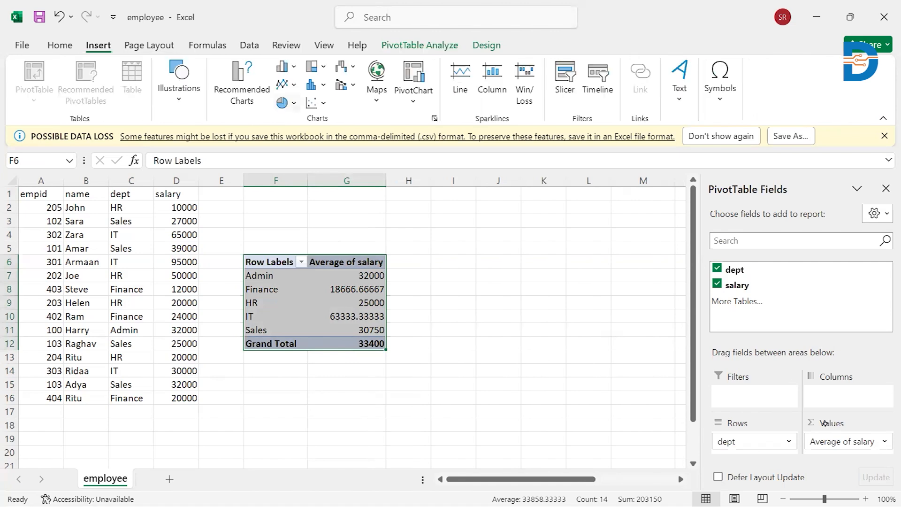
{"action": "left_click", "coordinate": [285, 102]}
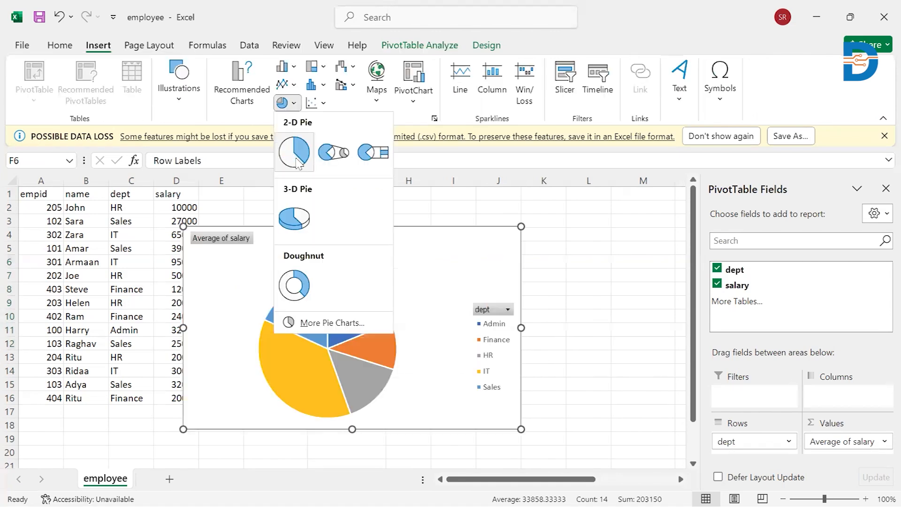
{"action": "left_click", "coordinate": [294, 152]}
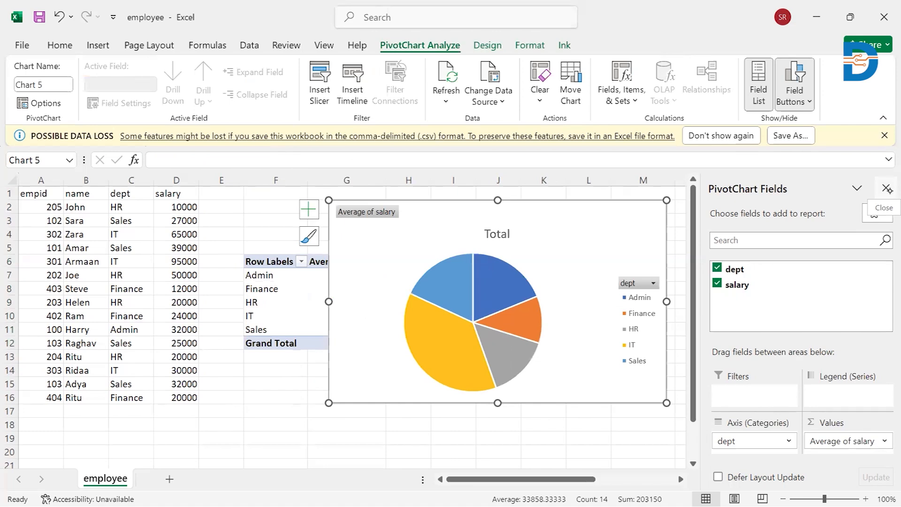
{"action": "left_click", "coordinate": [887, 189]}
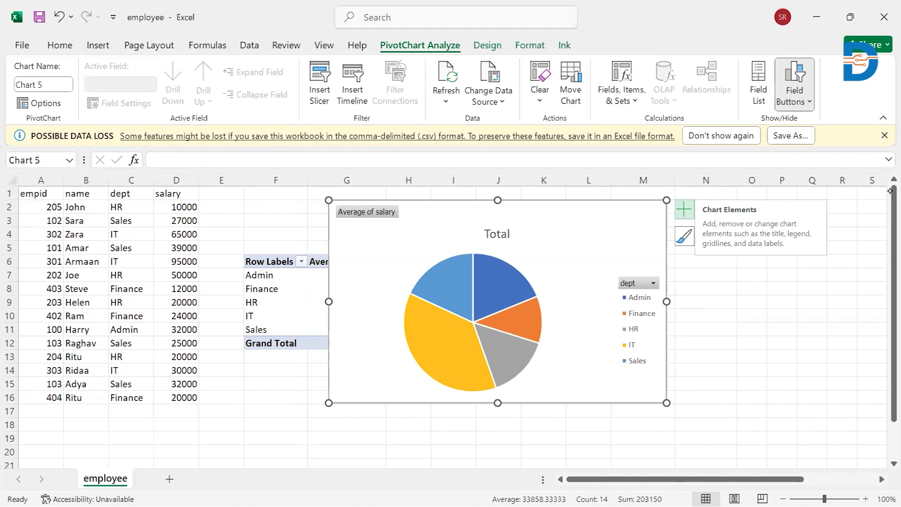
Step: Add data labels to the pie chart and remove the chart title
{"action": "left_click", "coordinate": [684, 210]}
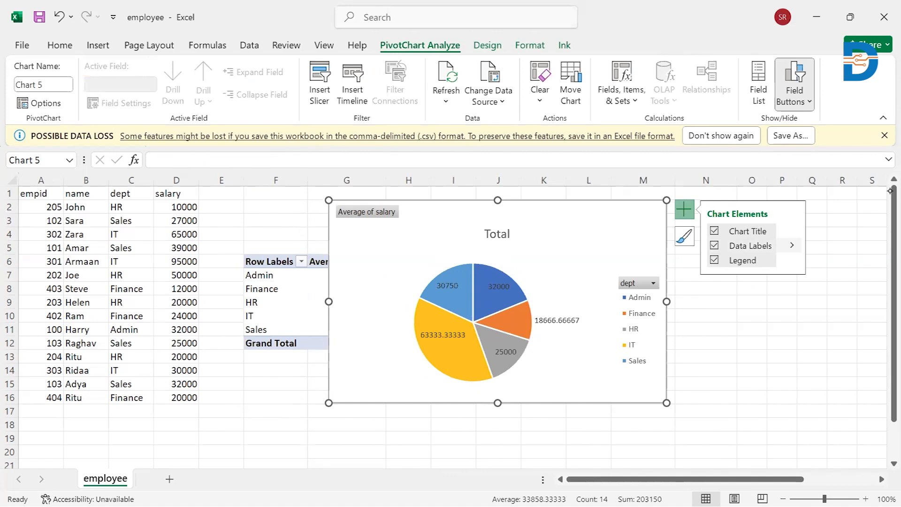
{"action": "left_click", "coordinate": [792, 245]}
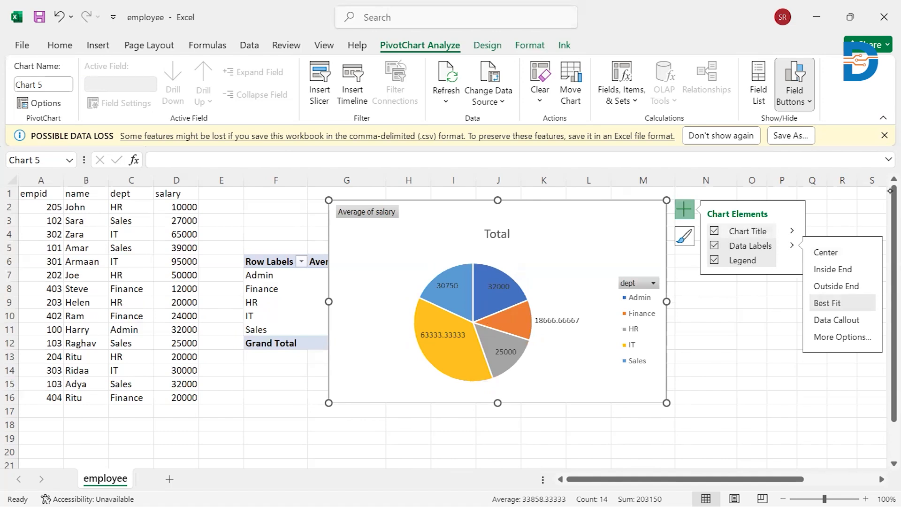
{"action": "left_click", "coordinate": [715, 231]}
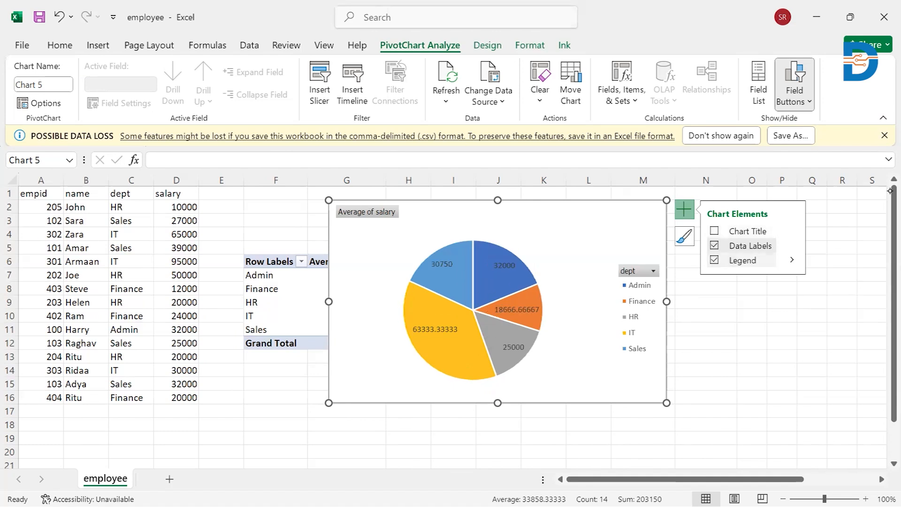
Step: Switch the pie chart's legend off and on again, and place it at the bottom of the chart
{"action": "left_click", "coordinate": [714, 260]}
{"action": "left_click", "coordinate": [714, 259]}
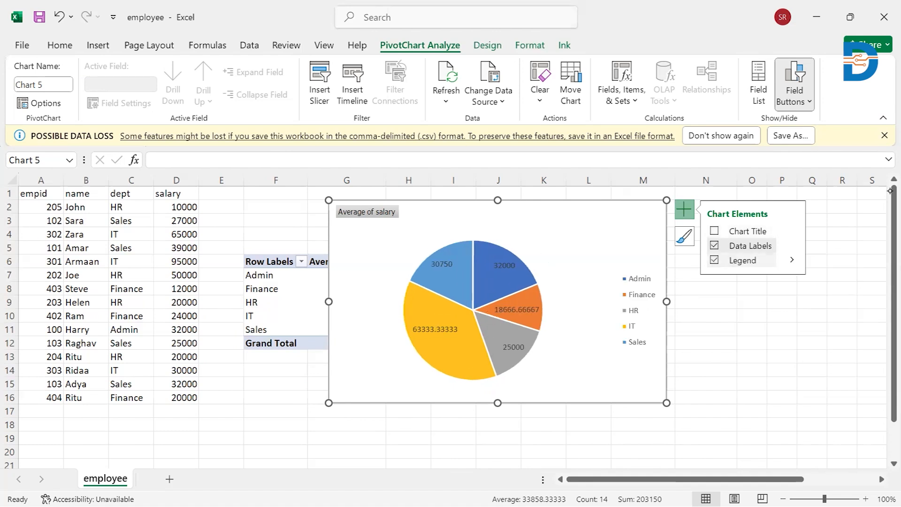
{"action": "left_click", "coordinate": [792, 260]}
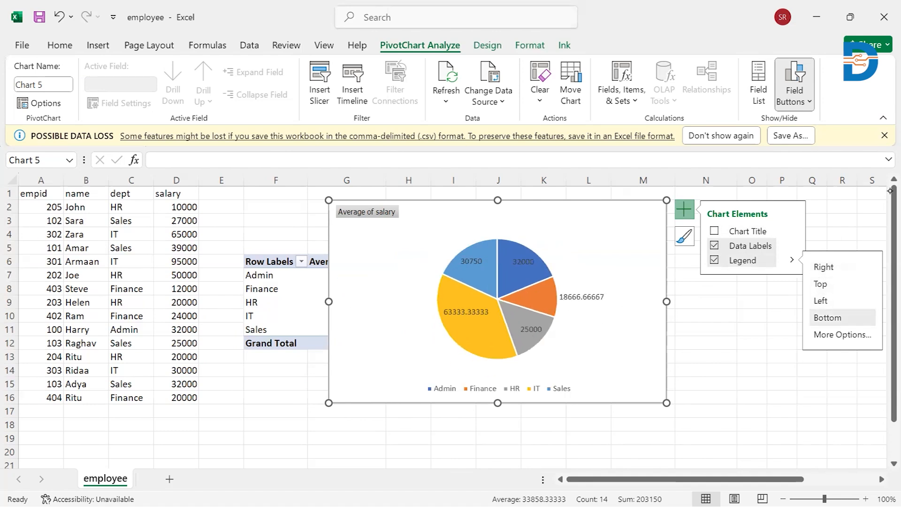
{"action": "left_click", "coordinate": [706, 357]}
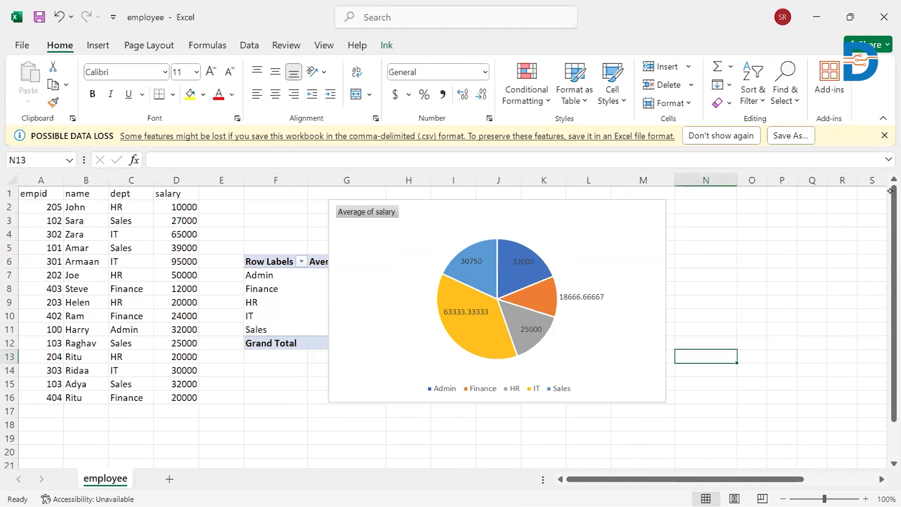
{"action": "mouse_move", "coordinate": [553, 299]}
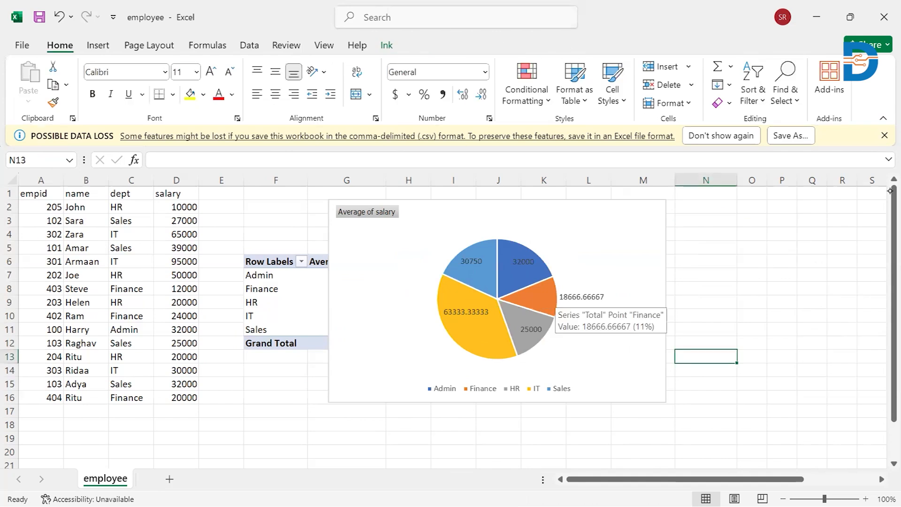